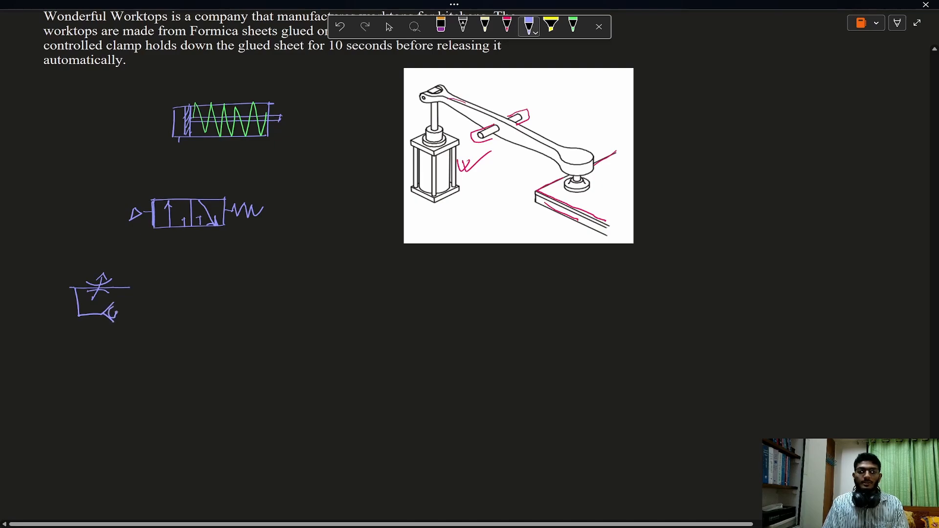
Close the check-valve bypass line around the throttle and sketch an air reservoir connected to the throttle's outlet.
{"action": "left_click_drag", "start_coordinate": [132, 289], "coordinate": [135, 313]}
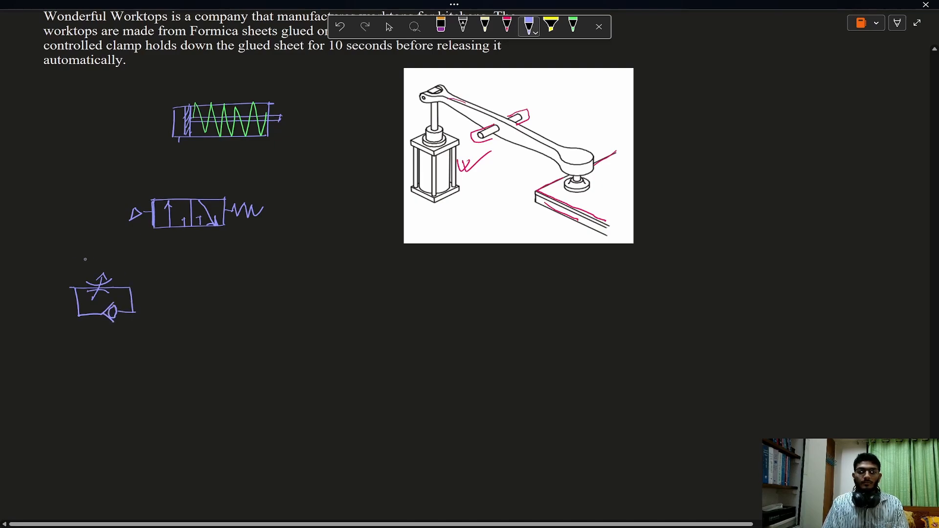
{"action": "mouse_move", "coordinate": [98, 254]}
{"action": "left_mouse_down"}
{"action": "mouse_move", "coordinate": [88, 267]}
{"action": "mouse_move", "coordinate": [165, 302]}
{"action": "mouse_move", "coordinate": [220, 299]}
{"action": "left_mouse_up"}
Sketch a spring-return 3/2 valve beside the throttle, with flow arrows, blocked ports, an air supply and an exhaust.
{"action": "mouse_move", "coordinate": [163, 275]}
{"action": "left_mouse_down"}
{"action": "mouse_move", "coordinate": [216, 298]}
{"action": "mouse_move", "coordinate": [188, 300]}
{"action": "left_mouse_up"}
{"action": "mouse_move", "coordinate": [217, 286]}
{"action": "left_mouse_down"}
{"action": "mouse_move", "coordinate": [244, 285]}
{"action": "mouse_move", "coordinate": [195, 252]}
{"action": "left_mouse_up"}
{"action": "scroll", "coordinate": [133, 322], "scroll_direction": "up", "scroll_amount": 5}
{"action": "mouse_move", "coordinate": [201, 273]}
{"action": "left_mouse_down"}
{"action": "mouse_move", "coordinate": [211, 284]}
{"action": "mouse_move", "coordinate": [199, 252]}
{"action": "left_mouse_up"}
{"action": "mouse_move", "coordinate": [234, 249]}
{"action": "left_mouse_down"}
{"action": "mouse_move", "coordinate": [257, 282]}
{"action": "mouse_move", "coordinate": [231, 311]}
{"action": "left_mouse_up"}
{"action": "left_click_drag", "start_coordinate": [254, 291], "coordinate": [266, 299]}
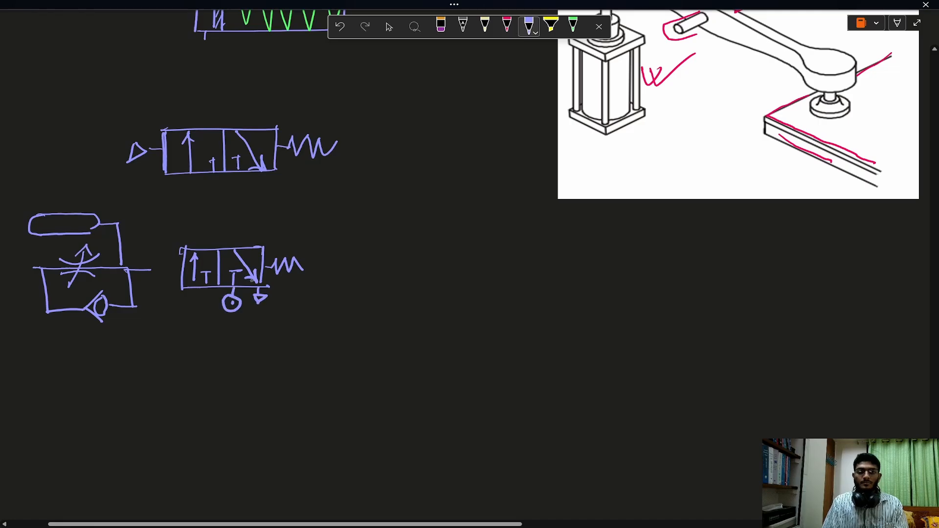
Add supply and exhaust symbols to the upper 3/2 valve and draw a line from its pilot to the lower valve's outlet.
{"action": "mouse_move", "coordinate": [240, 172]}
{"action": "left_mouse_down"}
{"action": "mouse_move", "coordinate": [239, 195]}
{"action": "mouse_move", "coordinate": [261, 182]}
{"action": "left_mouse_up"}
{"action": "left_click_drag", "start_coordinate": [255, 183], "coordinate": [261, 193]}
{"action": "mouse_move", "coordinate": [128, 154]}
{"action": "left_mouse_down"}
{"action": "mouse_move", "coordinate": [107, 153]}
{"action": "mouse_move", "coordinate": [216, 219]}
{"action": "mouse_move", "coordinate": [234, 244]}
{"action": "left_mouse_up"}
Draw a line from the throttle check valve to the lower 3/2 valve, ending in a pneumatic pilot triangle.
{"action": "scroll", "coordinate": [133, 322], "scroll_direction": "down", "scroll_amount": 2}
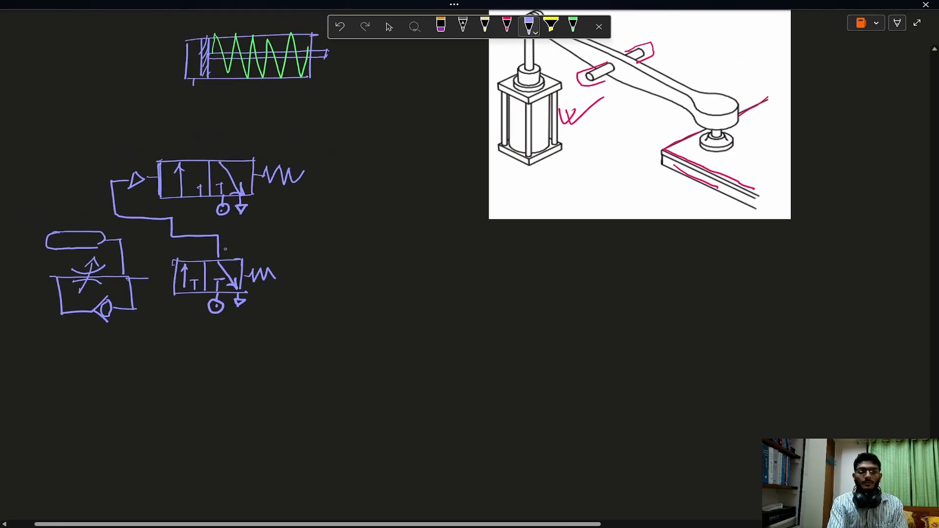
{"action": "scroll", "coordinate": [171, 279], "scroll_direction": "left", "scroll_amount": 1}
{"action": "left_click_drag", "start_coordinate": [173, 279], "coordinate": [210, 279]}
{"action": "left_click_drag", "start_coordinate": [198, 285], "coordinate": [212, 282]}
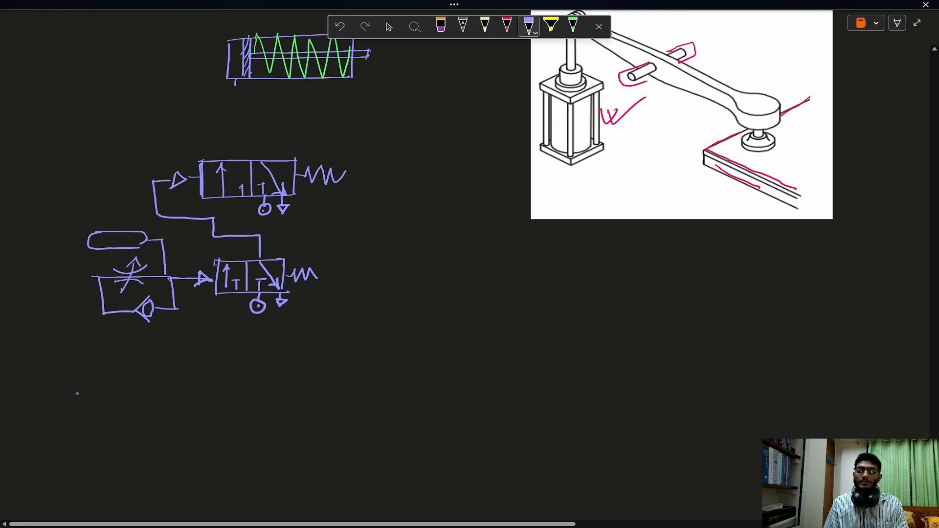
Sketch a push-button operated, spring-return 3/2 valve below the throttle check valve, including its flow arrows and blocked ports.
{"action": "mouse_move", "coordinate": [82, 377]}
{"action": "left_mouse_down"}
{"action": "mouse_move", "coordinate": [80, 404]}
{"action": "mouse_move", "coordinate": [152, 377]}
{"action": "left_mouse_up"}
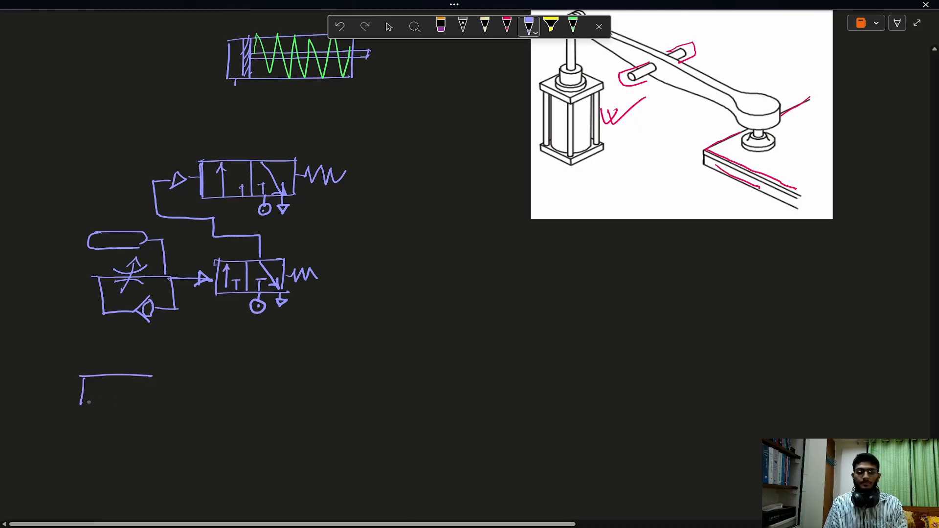
{"action": "left_click_drag", "start_coordinate": [76, 405], "coordinate": [150, 404]}
{"action": "left_click_drag", "start_coordinate": [150, 377], "coordinate": [150, 405]}
{"action": "mouse_move", "coordinate": [115, 375]}
{"action": "left_mouse_down"}
{"action": "mouse_move", "coordinate": [113, 402]}
{"action": "mouse_move", "coordinate": [99, 378]}
{"action": "mouse_move", "coordinate": [138, 402]}
{"action": "left_mouse_up"}
{"action": "mouse_move", "coordinate": [131, 397]}
{"action": "left_mouse_down"}
{"action": "mouse_move", "coordinate": [140, 403]}
{"action": "mouse_move", "coordinate": [178, 385]}
{"action": "left_mouse_up"}
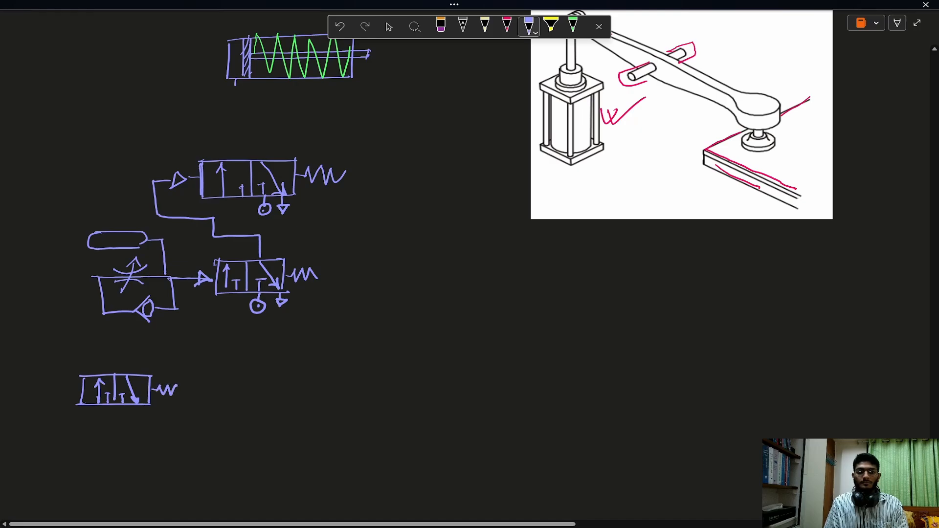
{"action": "mouse_move", "coordinate": [71, 381]}
{"action": "left_mouse_down"}
{"action": "mouse_move", "coordinate": [71, 392]}
{"action": "mouse_move", "coordinate": [58, 390]}
{"action": "left_mouse_up"}
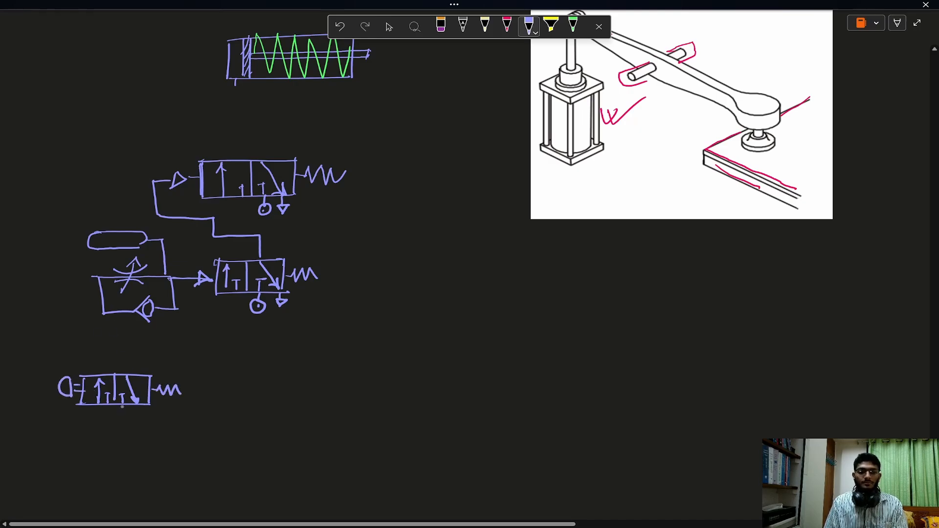
Add supply and exhaust symbols to the push-button valve and draw the lines from it to the throttle and from the upper valve to the cylinder.
{"action": "left_click_drag", "start_coordinate": [122, 405], "coordinate": [123, 413]}
{"action": "left_click_drag", "start_coordinate": [121, 413], "coordinate": [147, 416]}
{"action": "left_click_drag", "start_coordinate": [95, 276], "coordinate": [129, 374]}
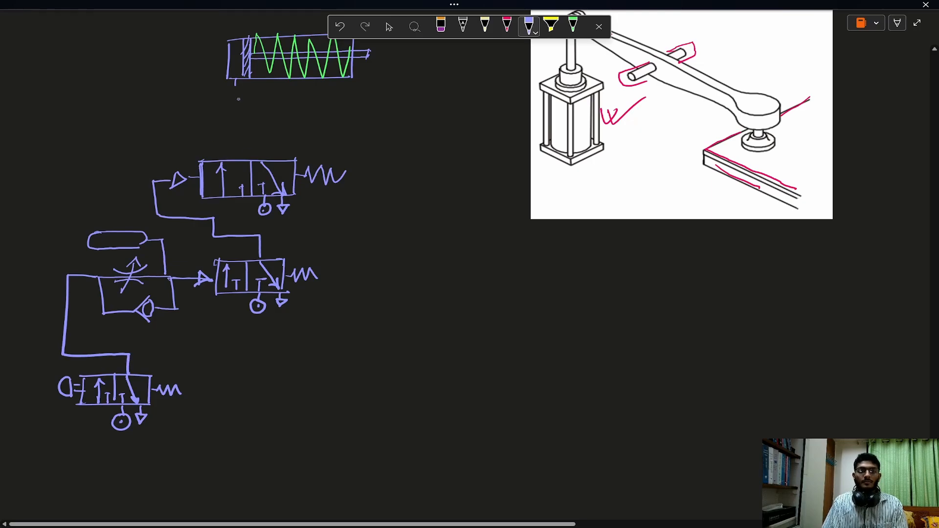
{"action": "left_click_drag", "start_coordinate": [234, 79], "coordinate": [264, 157]}
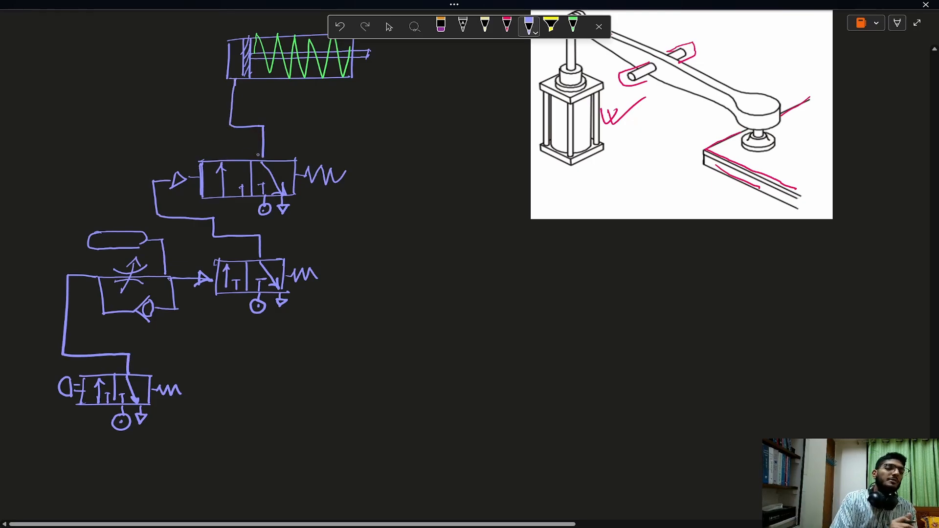
{"action": "left_click", "coordinate": [390, 26]}
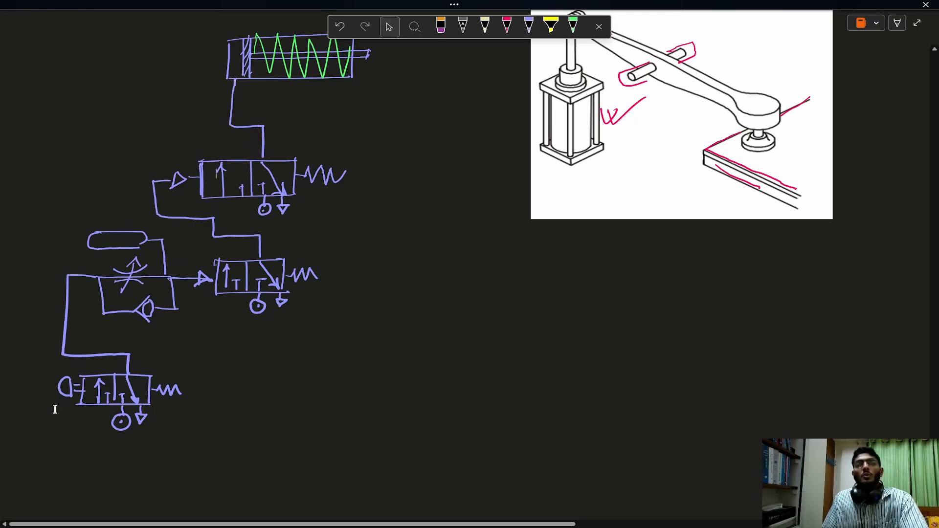
Trace the air path in green from the push-button valve through the check-valve bypass to the middle valve's pilot.
{"action": "left_click", "coordinate": [572, 25]}
{"action": "left_click_drag", "start_coordinate": [45, 414], "coordinate": [51, 403]}
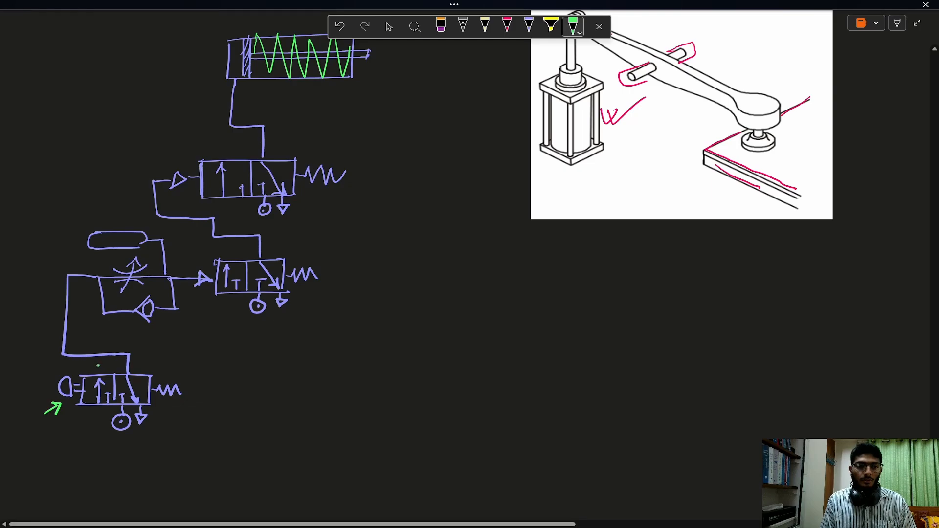
{"action": "mouse_move", "coordinate": [99, 364]}
{"action": "left_mouse_down"}
{"action": "mouse_move", "coordinate": [66, 361]}
{"action": "mouse_move", "coordinate": [45, 337]}
{"action": "mouse_move", "coordinate": [58, 283]}
{"action": "left_mouse_up"}
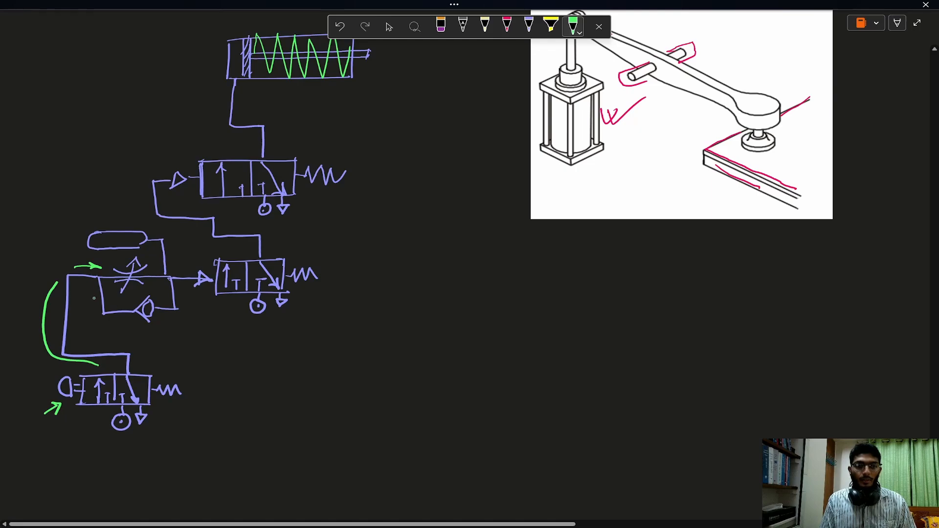
{"action": "mouse_move", "coordinate": [95, 287]}
{"action": "left_mouse_down"}
{"action": "mouse_move", "coordinate": [93, 315]}
{"action": "mouse_move", "coordinate": [112, 331]}
{"action": "mouse_move", "coordinate": [174, 328]}
{"action": "left_mouse_up"}
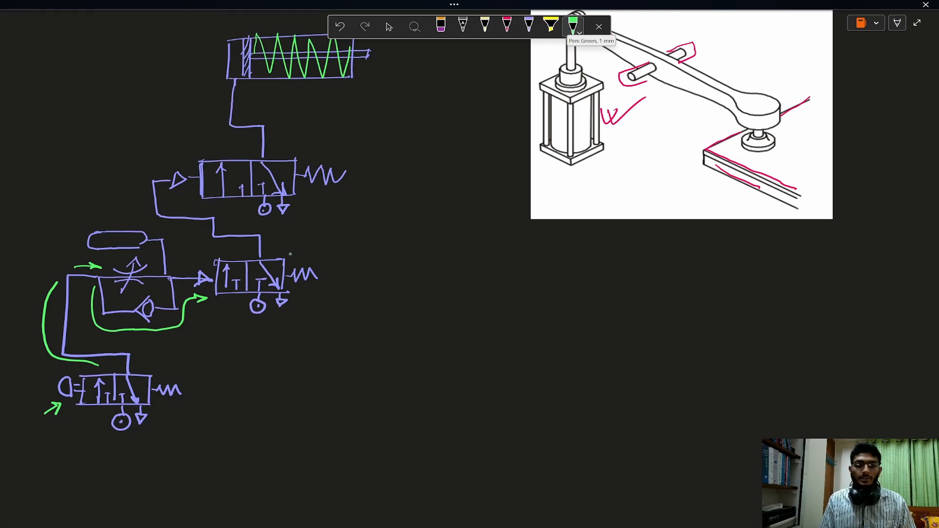
Mark the middle valve with a green check mark and trace its outlet path in green to the upper valve's pilot.
{"action": "left_click_drag", "start_coordinate": [287, 249], "coordinate": [323, 240]}
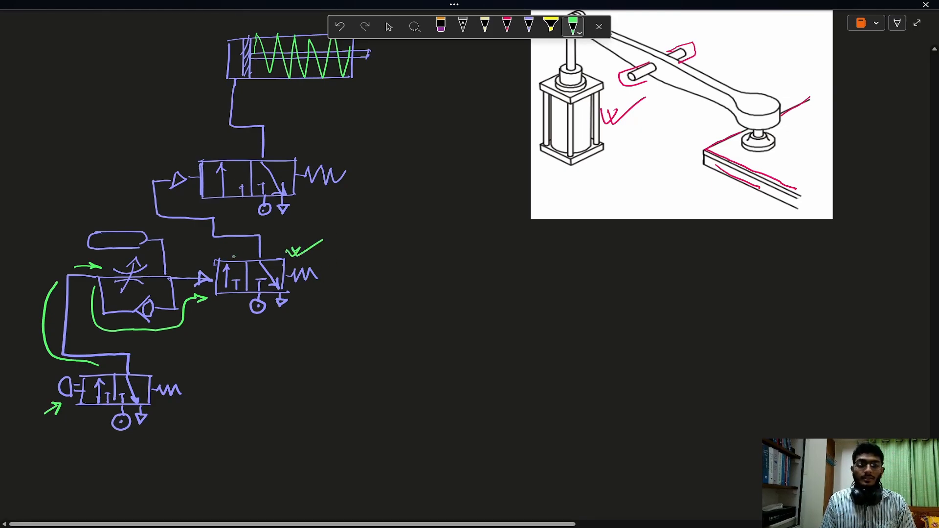
{"action": "left_click_drag", "start_coordinate": [228, 244], "coordinate": [230, 251]}
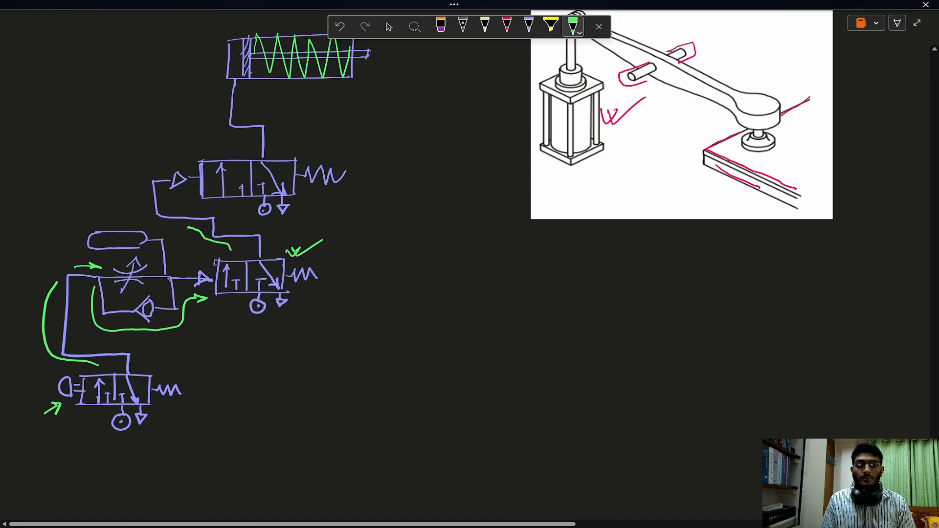
{"action": "mouse_move", "coordinate": [188, 227]}
{"action": "left_mouse_down"}
{"action": "mouse_move", "coordinate": [158, 221]}
{"action": "mouse_move", "coordinate": [139, 200]}
{"action": "mouse_move", "coordinate": [149, 178]}
{"action": "left_mouse_up"}
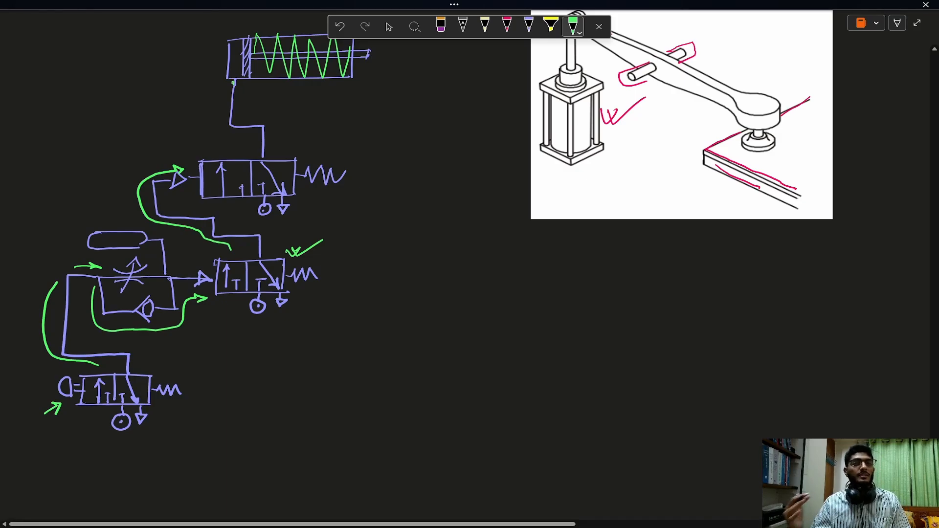
{"action": "left_click", "coordinate": [389, 27]}
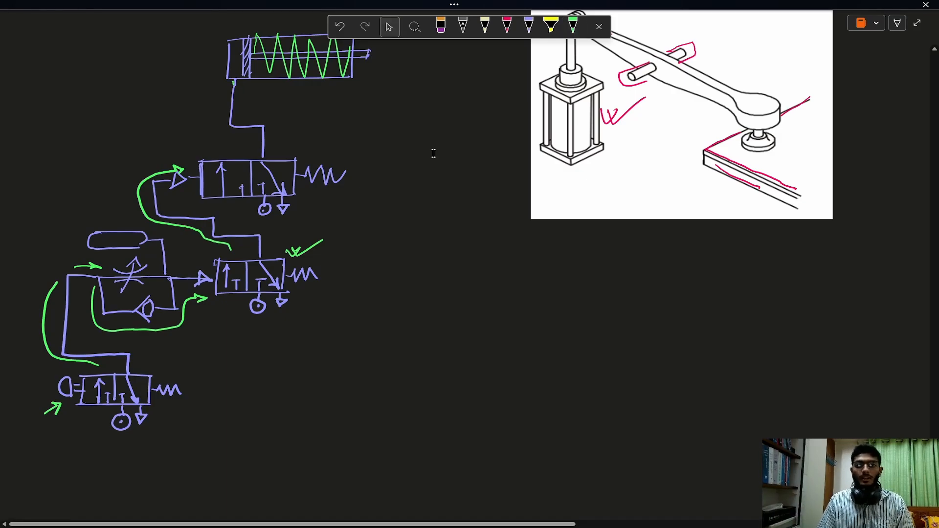
Shade the air reservoir in green and draw a green arrow from it toward the middle valve's pilot.
{"action": "scroll", "coordinate": [432, 157], "scroll_direction": "up", "scroll_amount": 3}
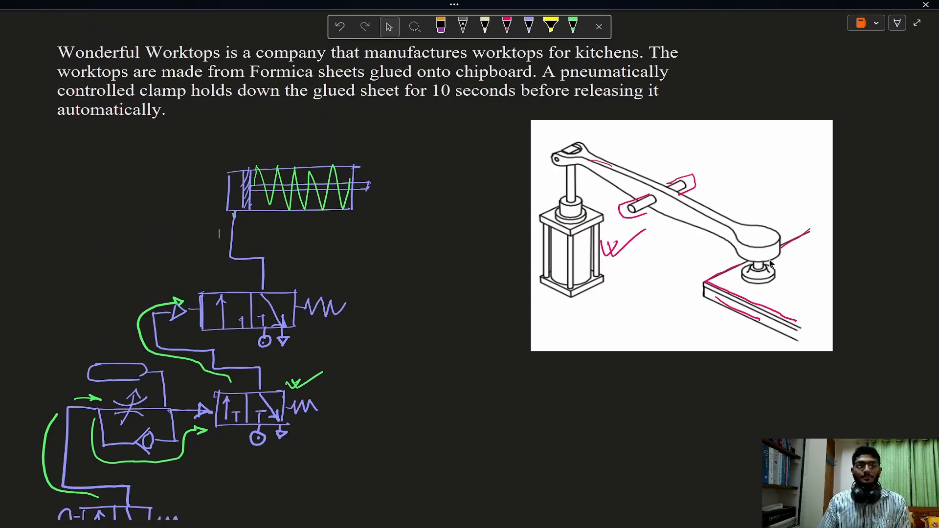
{"action": "scroll", "coordinate": [770, 265], "scroll_direction": "down", "scroll_amount": 3}
{"action": "left_click", "coordinate": [574, 26]}
{"action": "left_click_drag", "start_coordinate": [92, 242], "coordinate": [143, 239]}
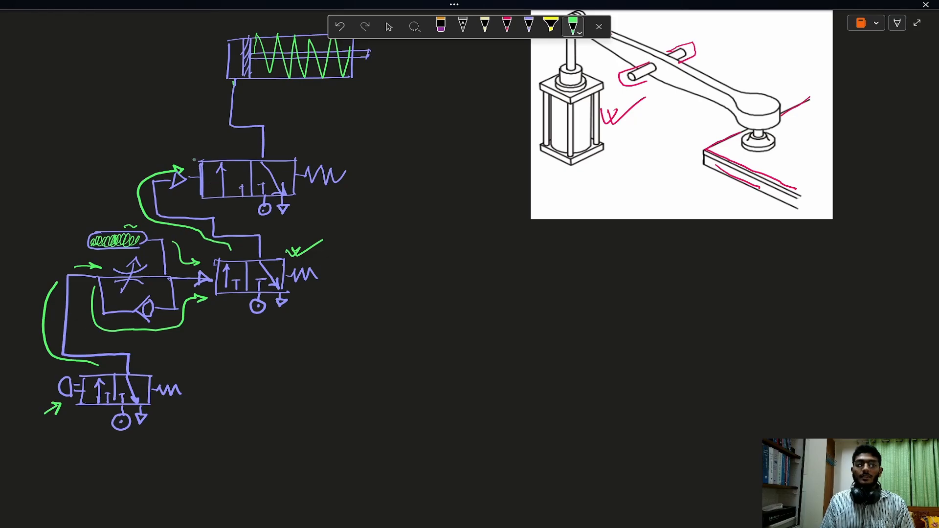
{"action": "key", "text": "Escape"}
{"action": "scroll", "coordinate": [206, 143], "scroll_direction": "up", "scroll_amount": 5}
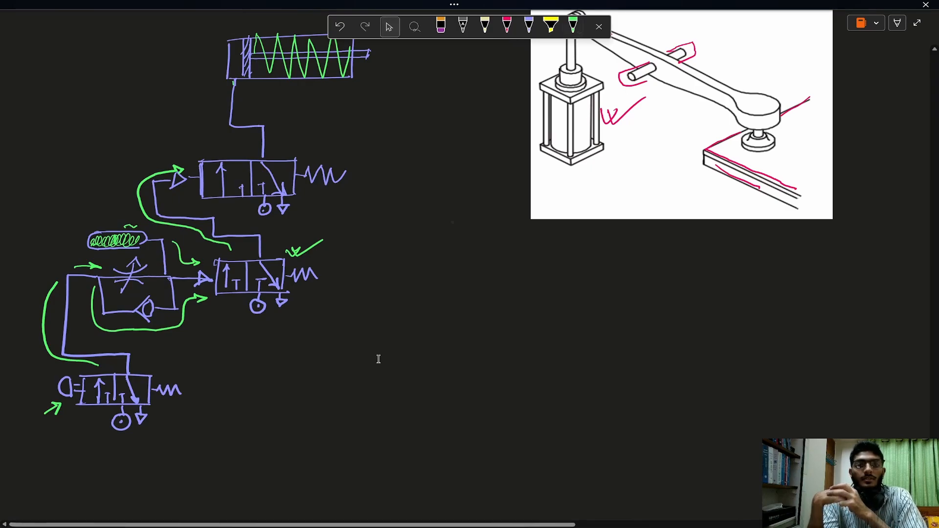
Erase the upper 3/2 valve and extend the middle valve's outlet line in purple toward the cylinder line.
{"action": "key", "text": "p"}
{"action": "mouse_move", "coordinate": [367, 172]}
{"action": "left_mouse_down"}
{"action": "mouse_move", "coordinate": [302, 180]}
{"action": "mouse_move", "coordinate": [281, 199]}
{"action": "mouse_move", "coordinate": [300, 210]}
{"action": "mouse_move", "coordinate": [278, 169]}
{"action": "mouse_move", "coordinate": [226, 192]}
{"action": "mouse_move", "coordinate": [221, 172]}
{"action": "mouse_move", "coordinate": [201, 185]}
{"action": "mouse_move", "coordinate": [275, 215]}
{"action": "left_mouse_up"}
{"action": "left_click", "coordinate": [573, 25]}
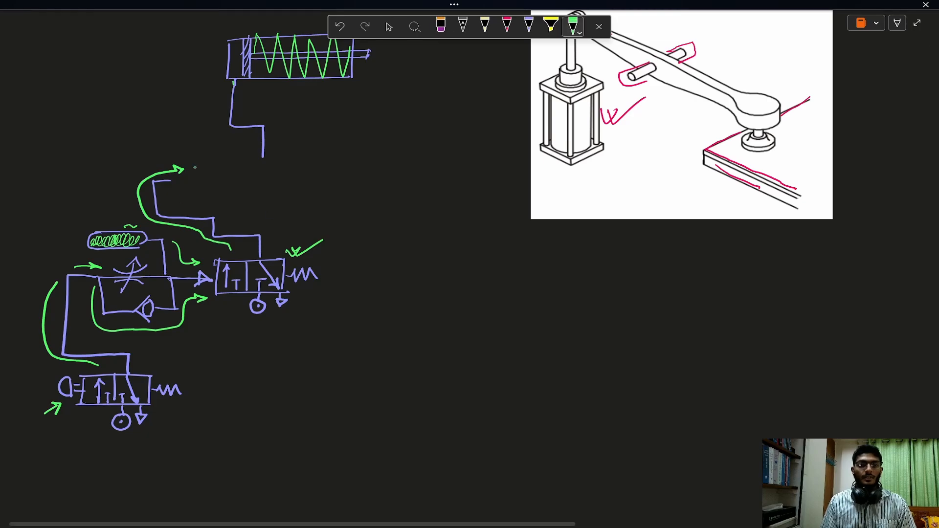
{"action": "left_click", "coordinate": [529, 25]}
{"action": "left_click_drag", "start_coordinate": [154, 181], "coordinate": [258, 179]}
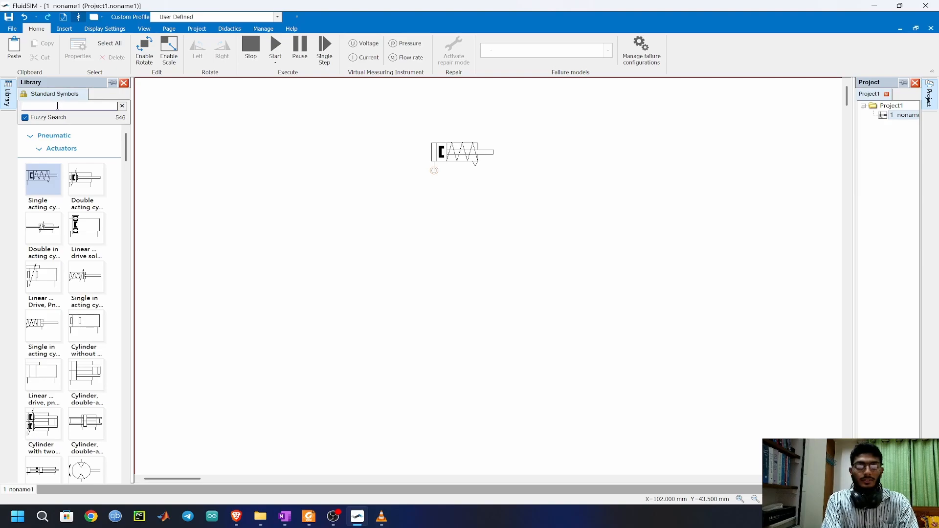
Switch to FluidSIM and search the symbol library for "dela", then clear the search.
{"action": "left_click", "coordinate": [58, 106]}
{"action": "type", "text": "dela"}
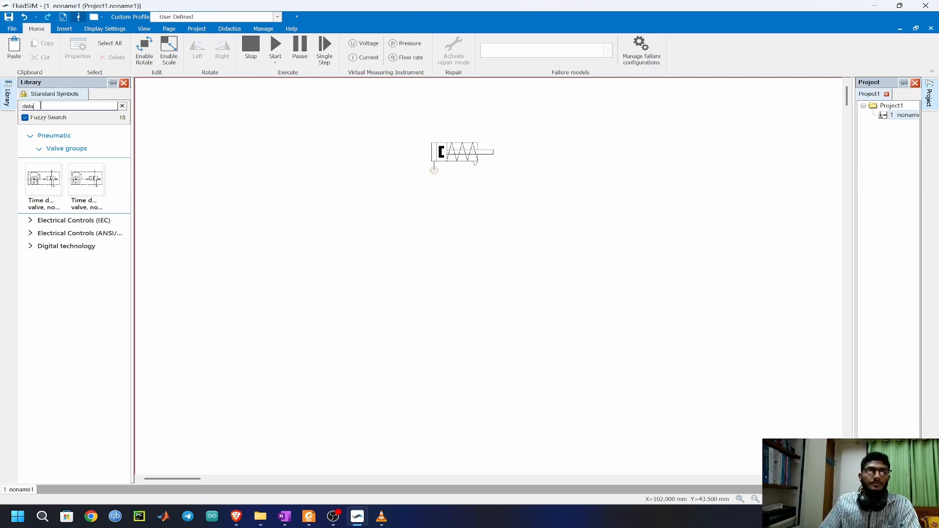
{"action": "left_click", "coordinate": [122, 106]}
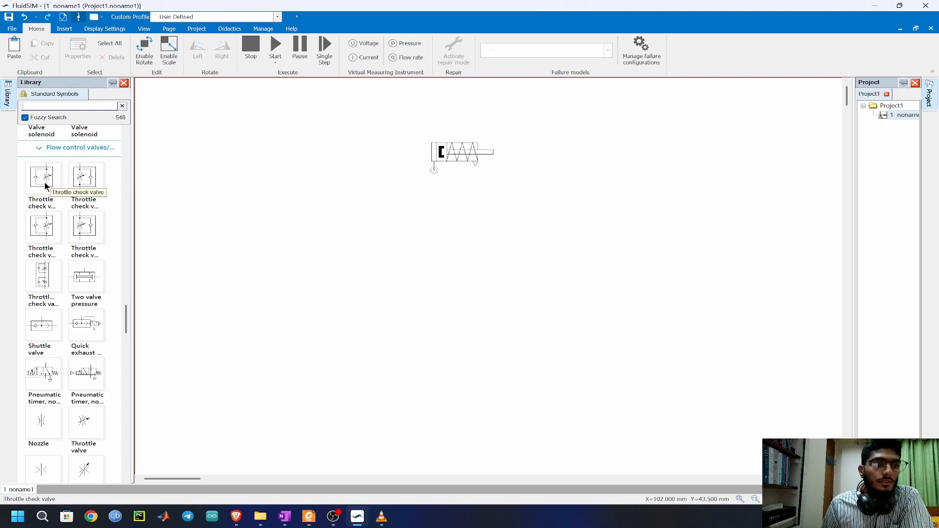
Place a throttle check valve from the flow control valves below the single-acting cylinder.
{"action": "left_click_drag", "start_coordinate": [44, 181], "coordinate": [463, 256]}
{"action": "key", "text": "Down"}
{"action": "left_click", "coordinate": [477, 306]}
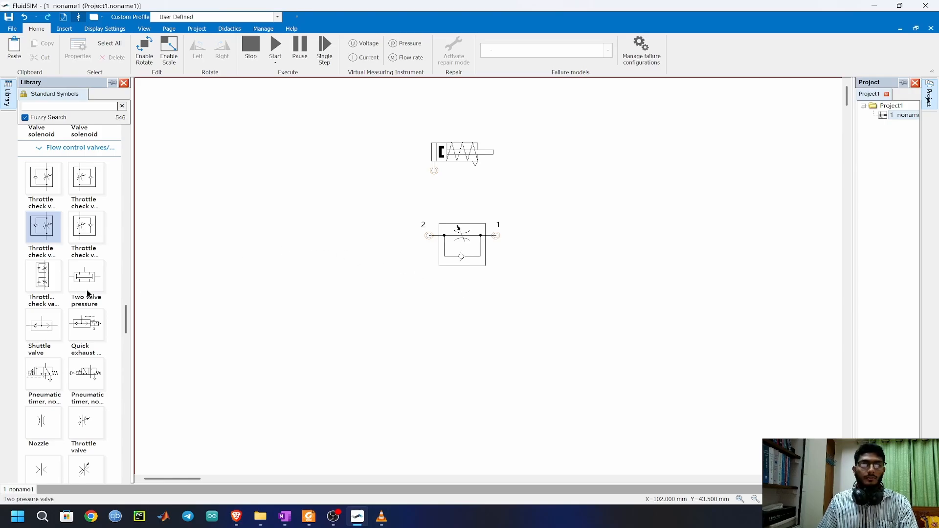
Connect the cylinder port to port 2 of the throttle check valve and attach a vertical air pressure reservoir to that line.
{"action": "scroll", "coordinate": [84, 295], "scroll_direction": "down", "scroll_amount": 10}
{"action": "mouse_move", "coordinate": [434, 170]}
{"action": "left_mouse_down"}
{"action": "mouse_move", "coordinate": [350, 181]}
{"action": "mouse_move", "coordinate": [350, 235]}
{"action": "mouse_move", "coordinate": [428, 236]}
{"action": "left_mouse_up"}
{"action": "left_click_drag", "start_coordinate": [43, 322], "coordinate": [403, 235]}
{"action": "left_click", "coordinate": [410, 229]}
{"action": "left_click_drag", "start_coordinate": [401, 198], "coordinate": [400, 195]}
{"action": "left_click", "coordinate": [438, 207]}
Move the cylinder higher above the reservoir and delete the connection line between the cylinder and the reservoir junction.
{"action": "left_click_drag", "start_coordinate": [522, 171], "coordinate": [457, 133]}
{"action": "left_click", "coordinate": [416, 183]}
{"action": "left_click_drag", "start_coordinate": [415, 180], "coordinate": [415, 171]}
{"action": "left_click", "coordinate": [438, 201]}
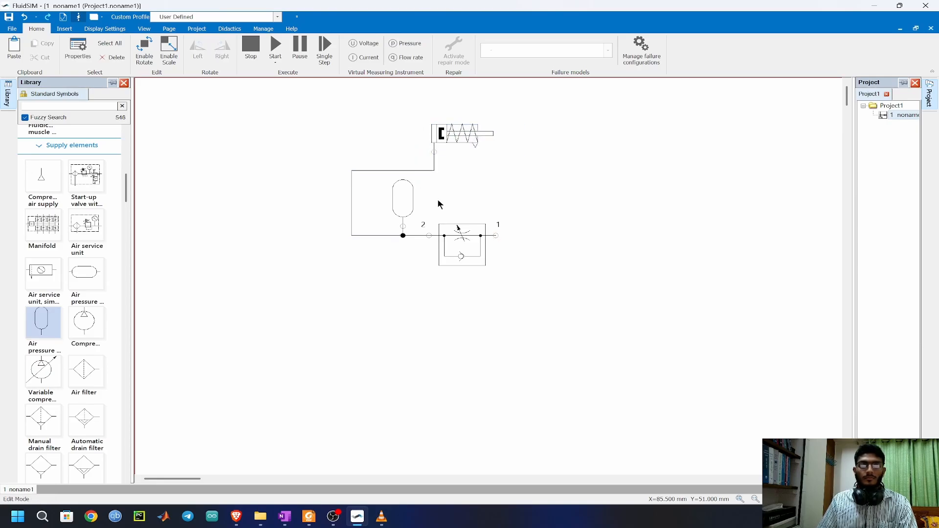
{"action": "left_click", "coordinate": [351, 199]}
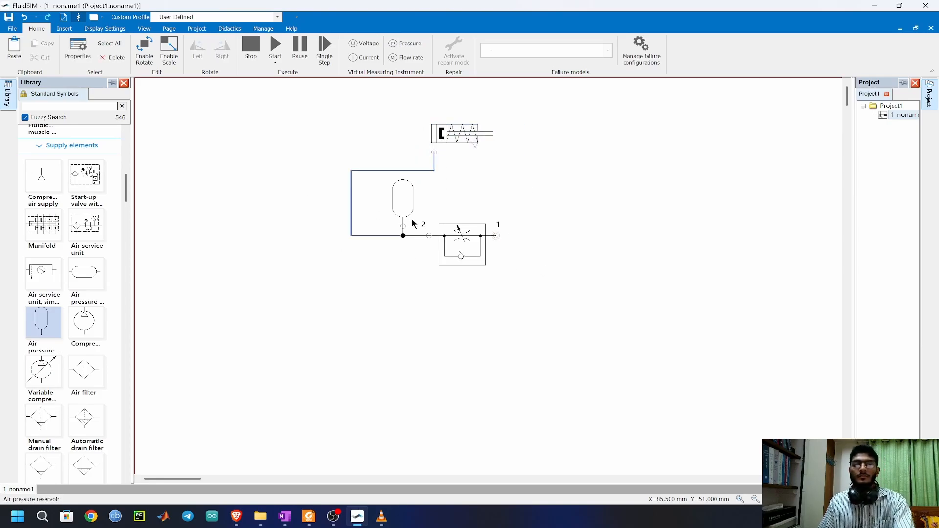
{"action": "key", "text": "Delete"}
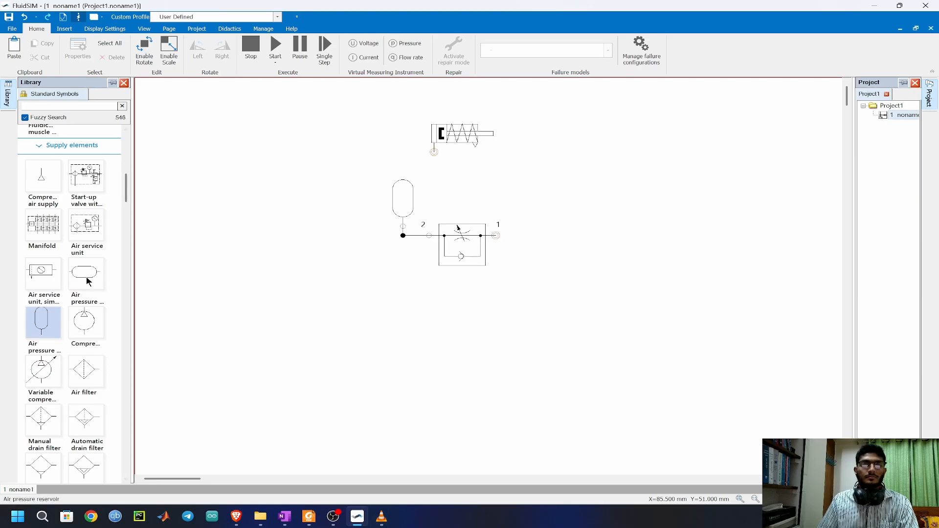
Place a configurable 3/n way valve from the directional valves beside the air reservoir, opposite the throttle check valve.
{"action": "scroll", "coordinate": [88, 272], "scroll_direction": "up", "scroll_amount": 5}
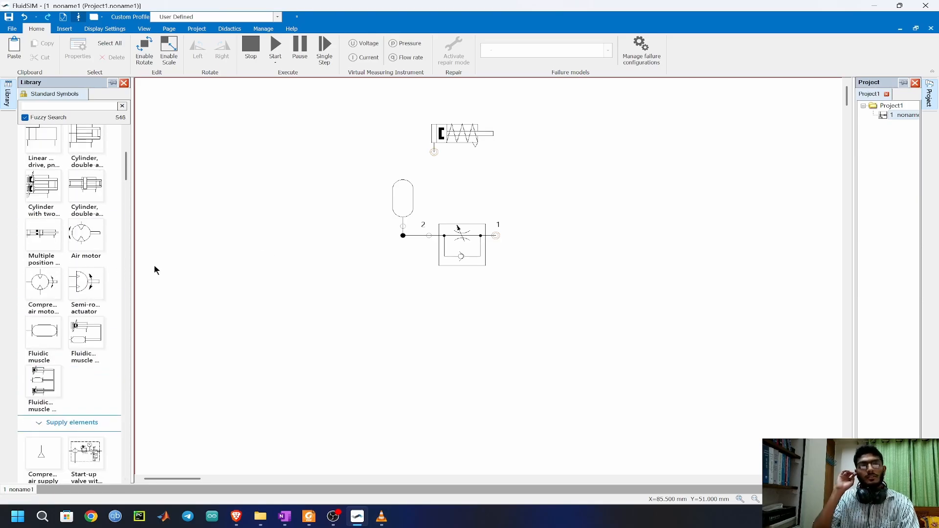
{"action": "scroll", "coordinate": [65, 264], "scroll_direction": "up", "scroll_amount": 4}
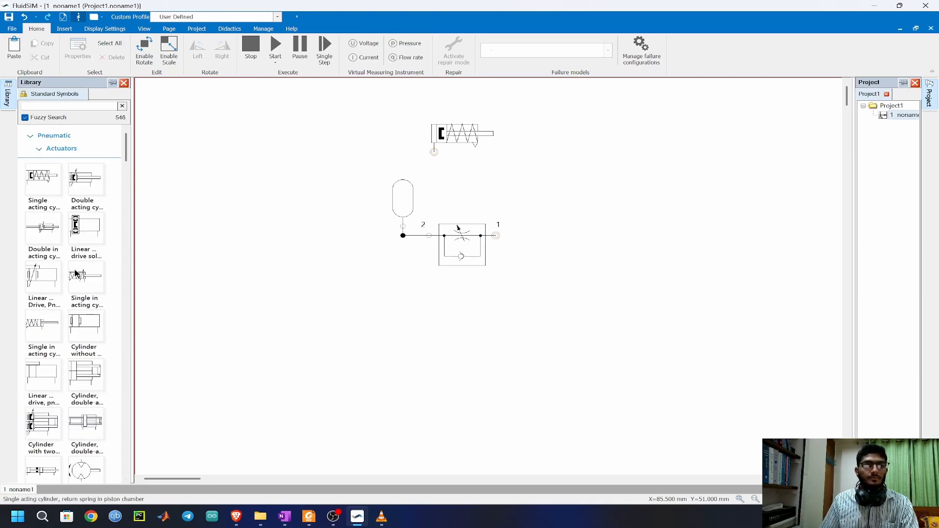
{"action": "scroll", "coordinate": [78, 272], "scroll_direction": "down", "scroll_amount": 3}
{"action": "scroll", "coordinate": [78, 272], "scroll_direction": "up", "scroll_amount": 3}
{"action": "scroll", "coordinate": [81, 273], "scroll_direction": "down", "scroll_amount": 9}
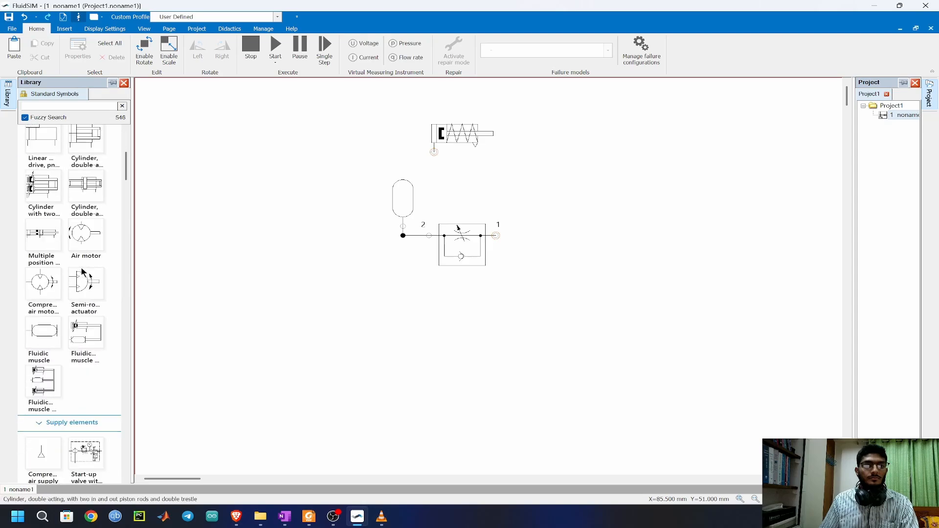
{"action": "scroll", "coordinate": [81, 274], "scroll_direction": "down", "scroll_amount": 10}
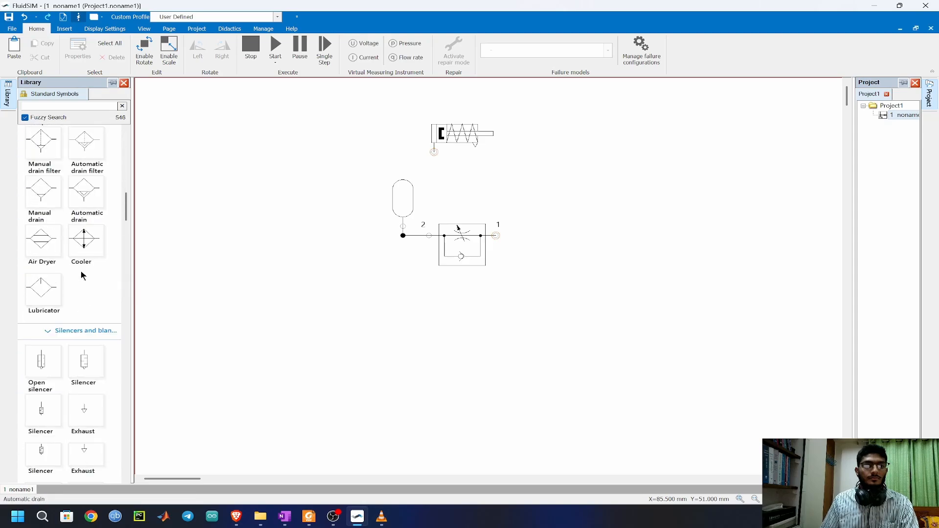
{"action": "scroll", "coordinate": [82, 277], "scroll_direction": "up", "scroll_amount": 3}
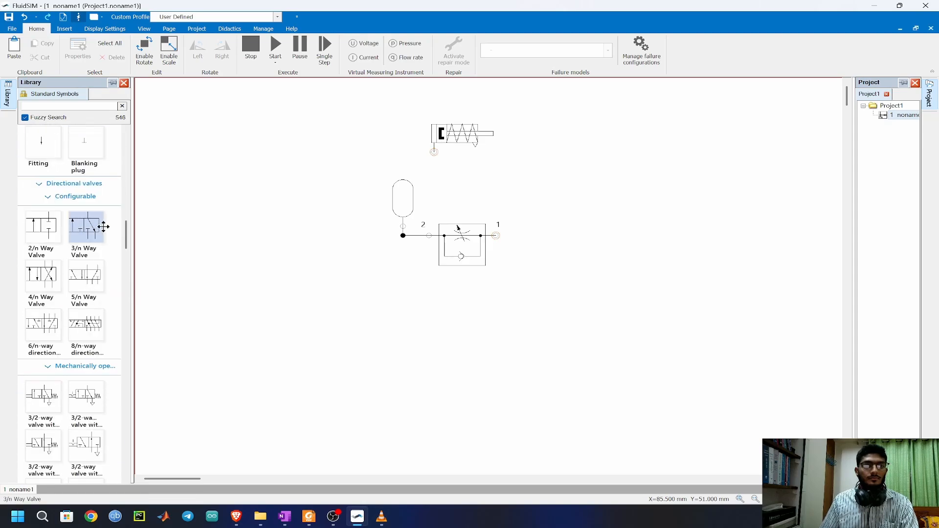
{"action": "left_click_drag", "start_coordinate": [99, 226], "coordinate": [332, 234]}
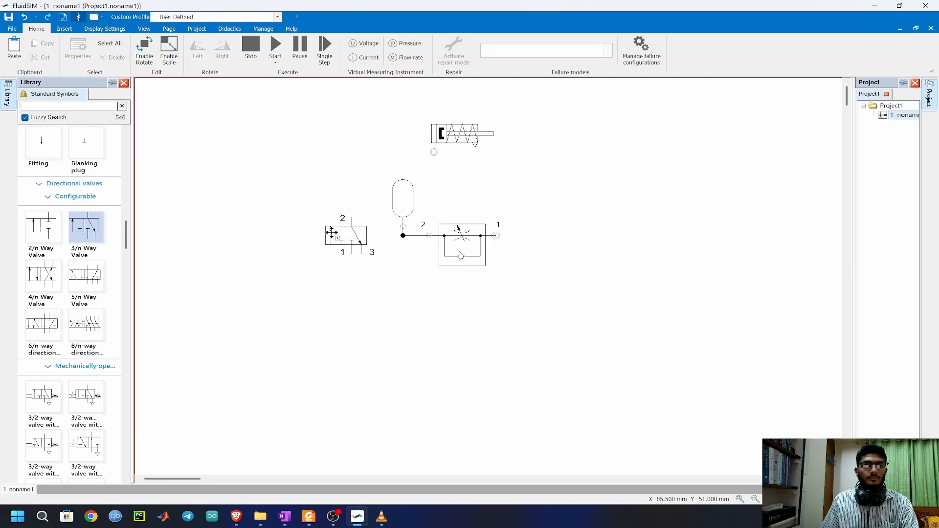
{"action": "left_click", "coordinate": [377, 275]}
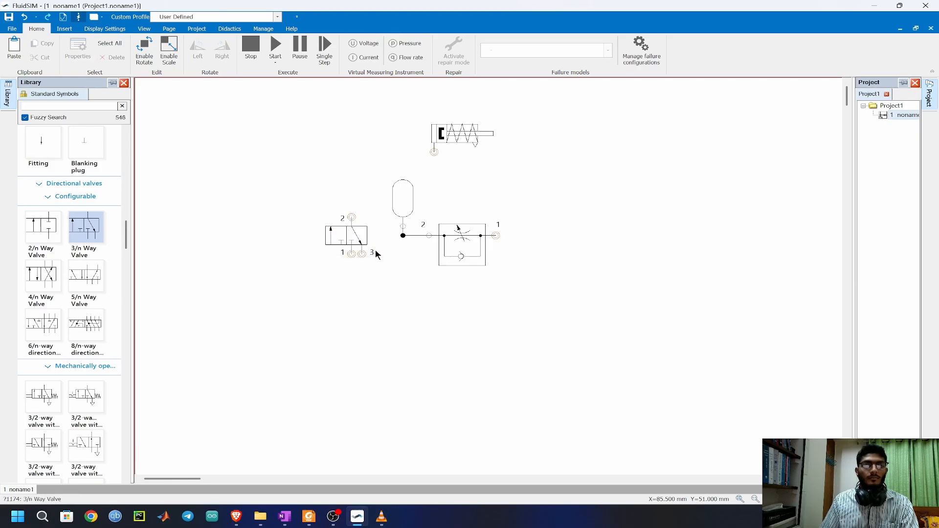
Configure the 3/n way valve with pneumatic pilot actuation on its left side and a return spring on its right side.
{"action": "double_click", "coordinate": [358, 236]}
{"action": "left_click", "coordinate": [602, 267]}
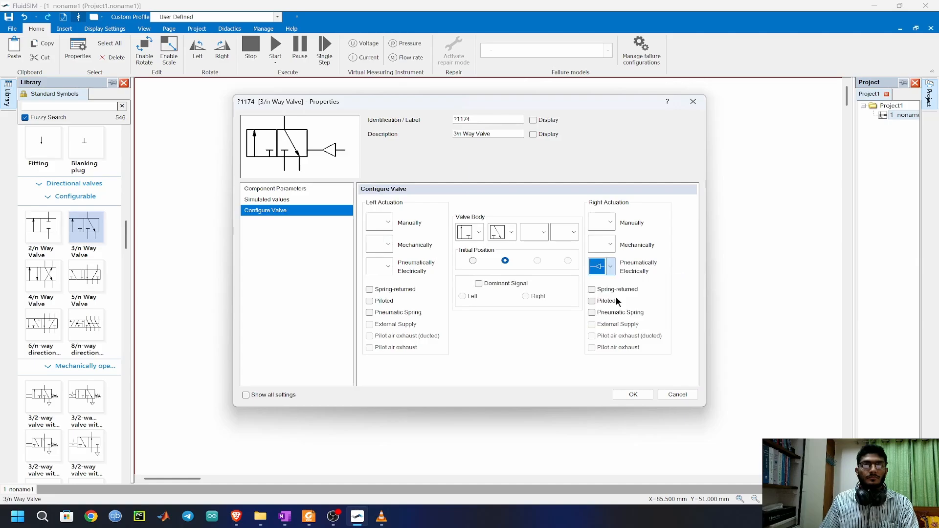
{"action": "left_click", "coordinate": [388, 267]}
{"action": "left_click", "coordinate": [611, 267]}
{"action": "left_click", "coordinate": [616, 268]}
{"action": "left_click", "coordinate": [621, 289]}
{"action": "left_click", "coordinate": [610, 267]}
{"action": "left_click", "coordinate": [631, 284]}
{"action": "left_click", "coordinate": [633, 394]}
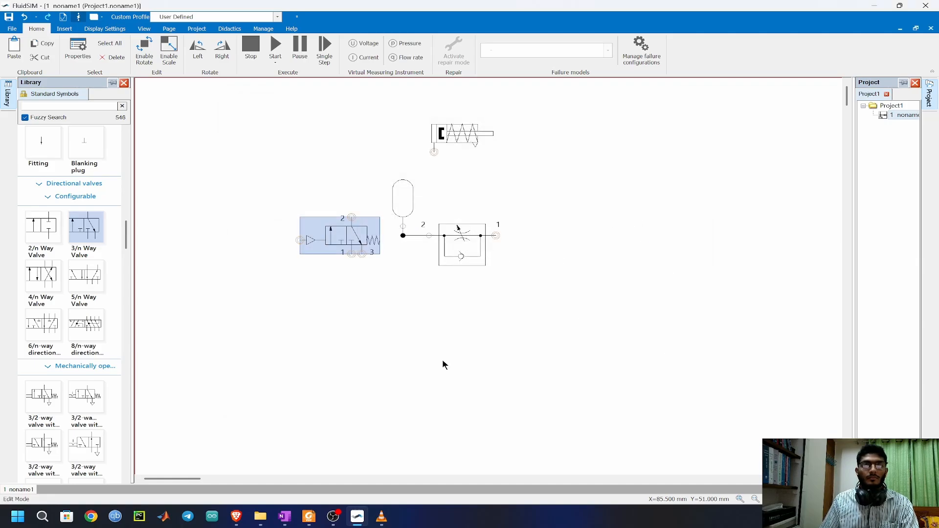
Move the pilot-operated valve below the reservoir, then connect its pilot port to the reservoir junction and port 2 to the cylinder.
{"action": "left_click_drag", "start_coordinate": [337, 232], "coordinate": [366, 271]}
{"action": "left_click", "coordinate": [424, 288]}
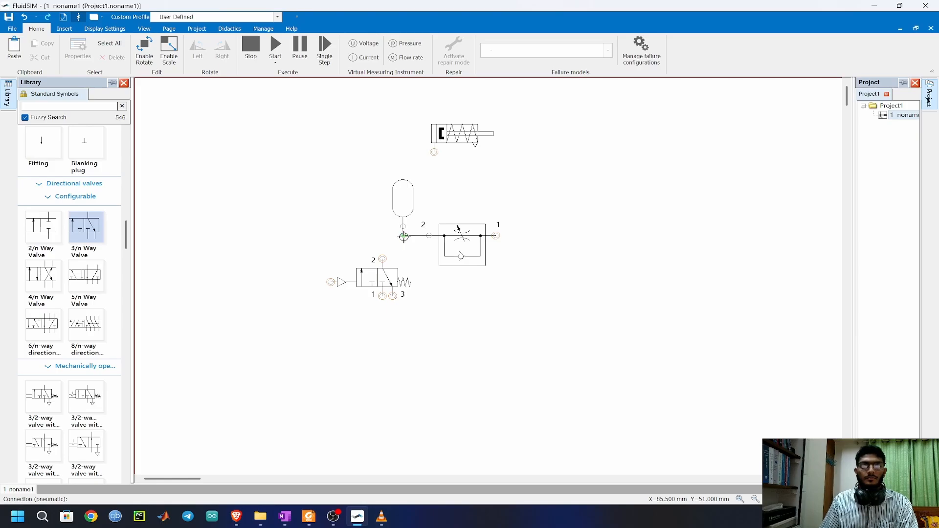
{"action": "left_click_drag", "start_coordinate": [404, 237], "coordinate": [331, 283]}
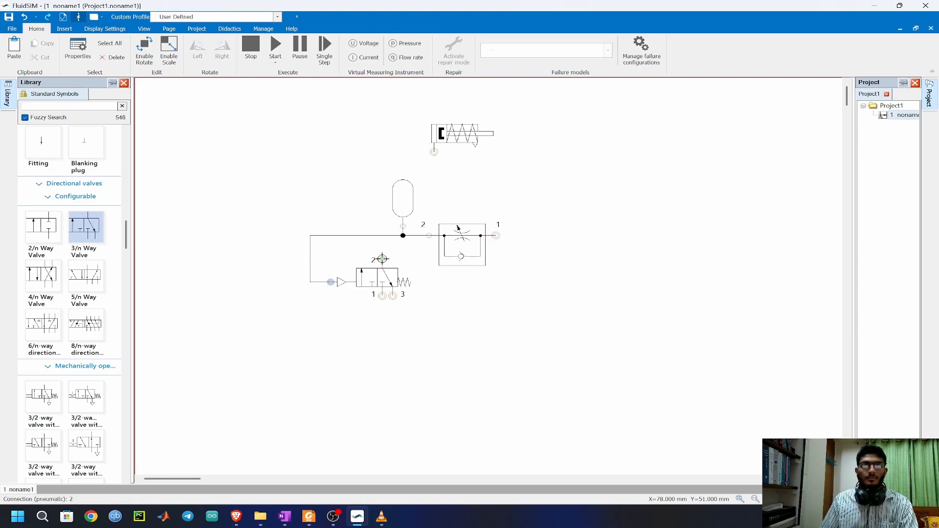
{"action": "left_click_drag", "start_coordinate": [383, 231], "coordinate": [434, 152]}
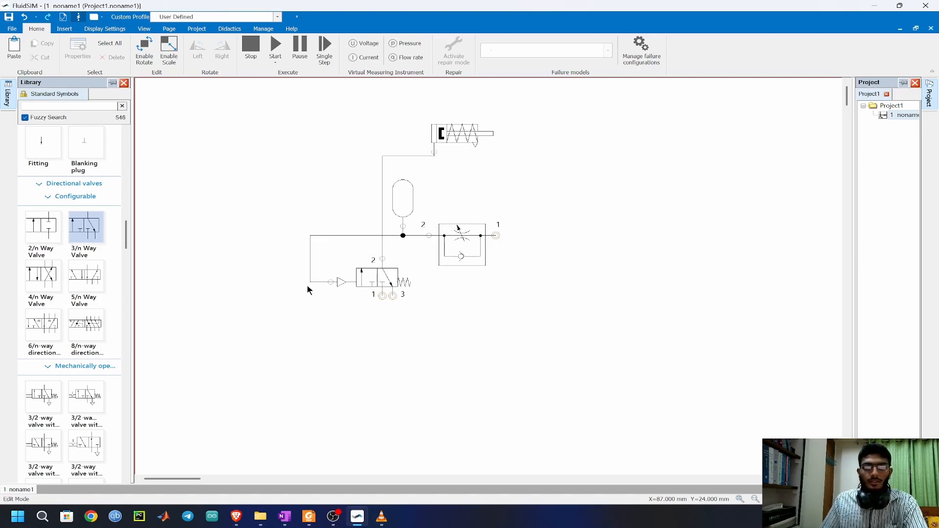
Attach an exhaust to port 3 and a compressed air supply to port 1 of the pilot-operated valve.
{"action": "scroll", "coordinate": [58, 257], "scroll_direction": "up", "scroll_amount": 4}
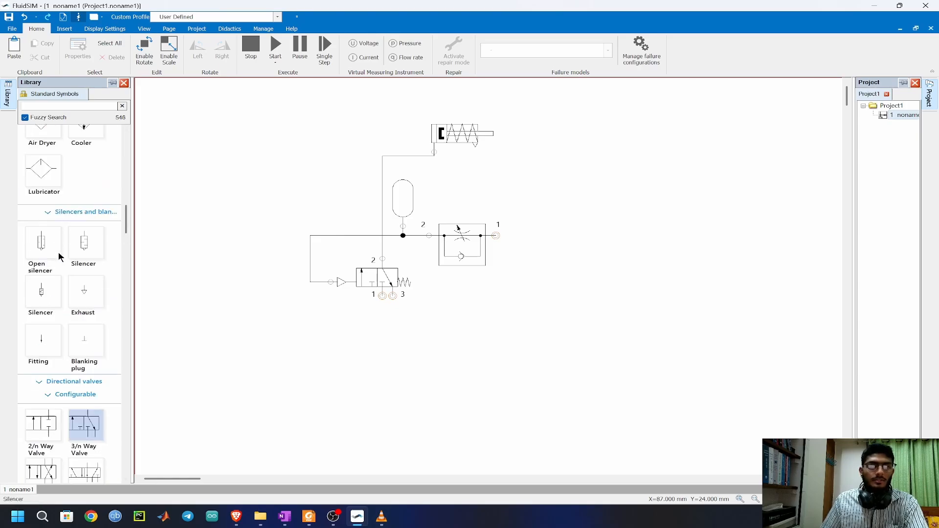
{"action": "scroll", "coordinate": [59, 257], "scroll_direction": "up", "scroll_amount": 1}
{"action": "left_click_drag", "start_coordinate": [86, 323], "coordinate": [393, 305]}
{"action": "scroll", "coordinate": [39, 259], "scroll_direction": "up", "scroll_amount": 5}
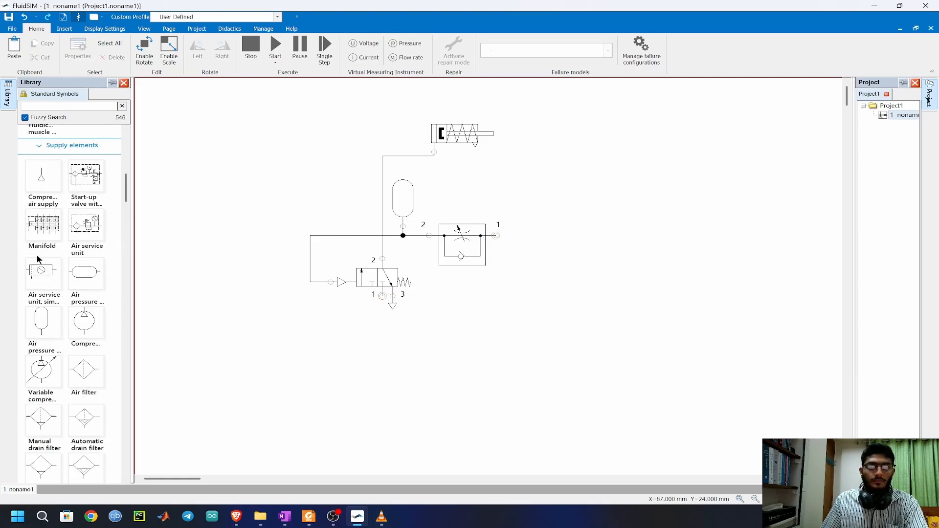
{"action": "scroll", "coordinate": [39, 259], "scroll_direction": "up", "scroll_amount": 2}
{"action": "left_click_drag", "start_coordinate": [42, 254], "coordinate": [383, 310]}
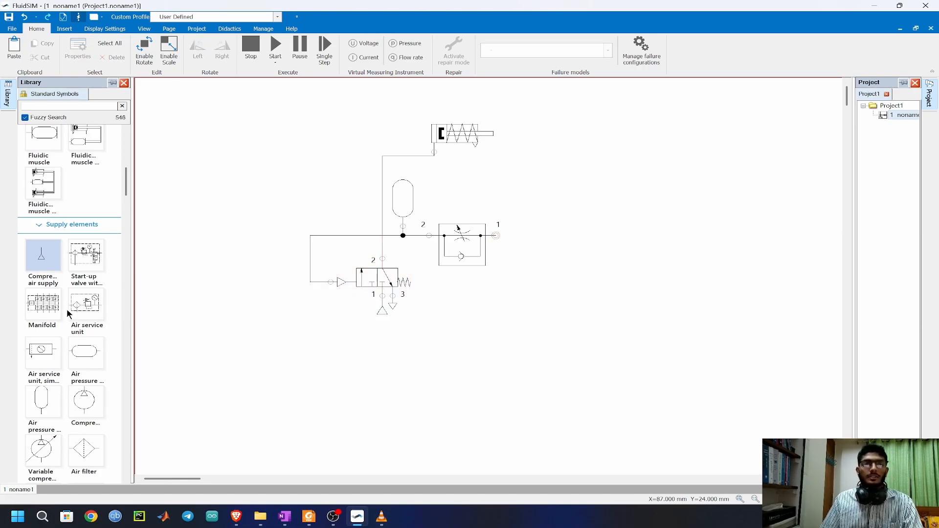
Place a second 3/n way valve beyond the throttle check valve and configure it with manual push-button actuation and spring return.
{"action": "scroll", "coordinate": [67, 315], "scroll_direction": "down", "scroll_amount": 5}
{"action": "scroll", "coordinate": [68, 320], "scroll_direction": "up", "scroll_amount": 6}
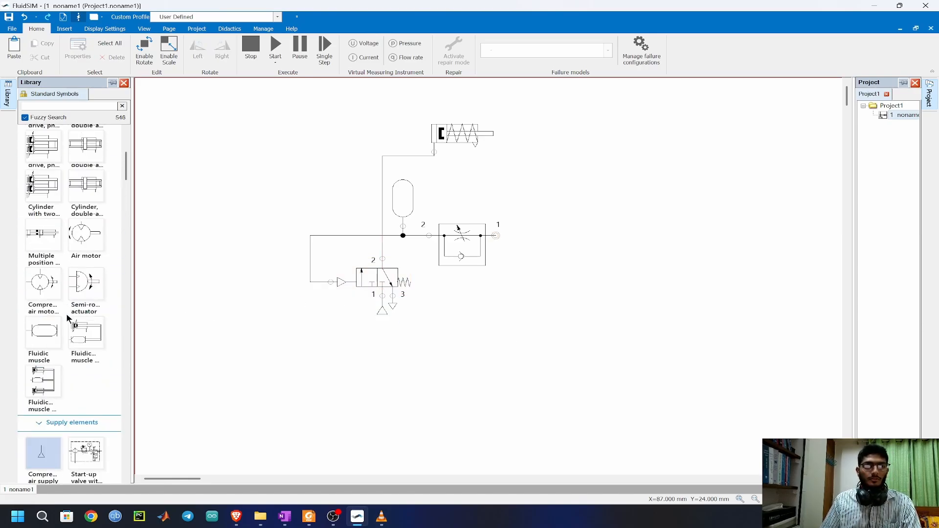
{"action": "scroll", "coordinate": [69, 320], "scroll_direction": "down", "scroll_amount": 10}
{"action": "left_click_drag", "start_coordinate": [72, 358], "coordinate": [567, 293]}
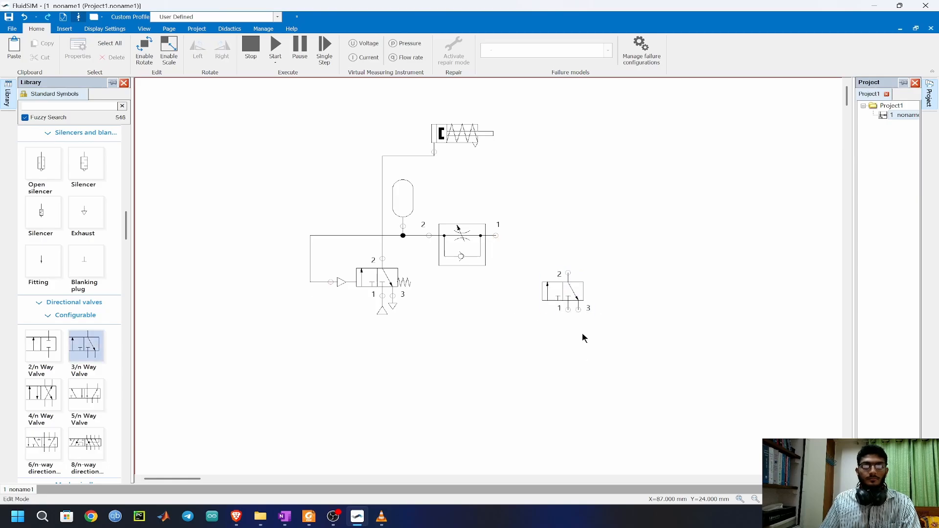
{"action": "double_click", "coordinate": [567, 293]}
{"action": "left_click", "coordinate": [373, 223]}
{"action": "left_click", "coordinate": [631, 392]}
Add a compressed air supply and exhaust to the push-button valve's ports 1 and 3, and connect its port 2 to throttle port 1.
{"action": "left_click_drag", "start_coordinate": [387, 309], "coordinate": [573, 323]}
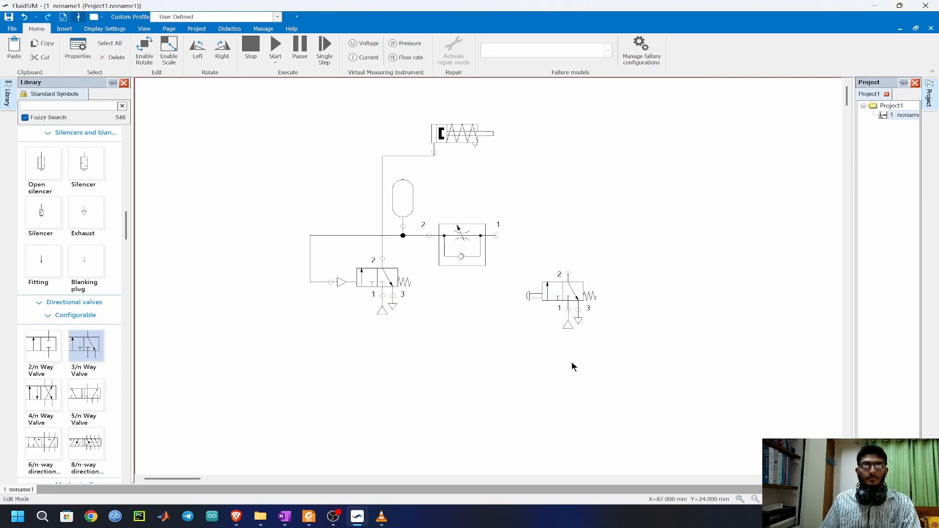
{"action": "left_click_drag", "start_coordinate": [568, 273], "coordinate": [495, 235]}
{"action": "left_click", "coordinate": [497, 319]}
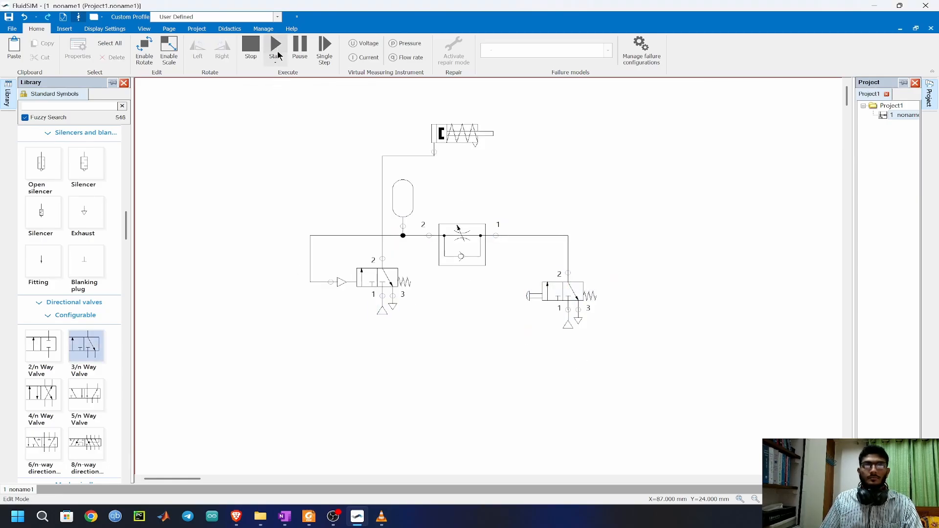
Start the simulation and actuate the push-button valve, then release it to test the clamp cylinder.
{"action": "left_click", "coordinate": [276, 49]}
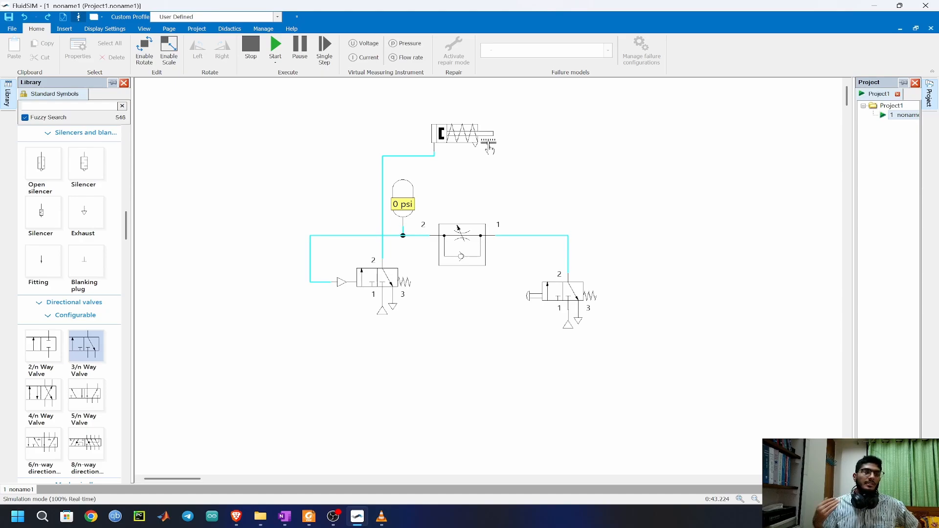
{"action": "left_click", "coordinate": [556, 289]}
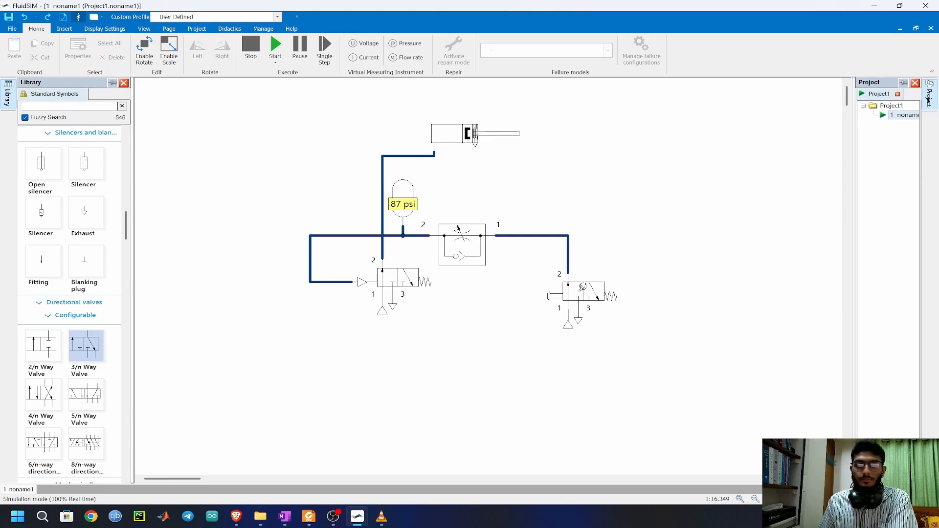
{"action": "left_click", "coordinate": [578, 289]}
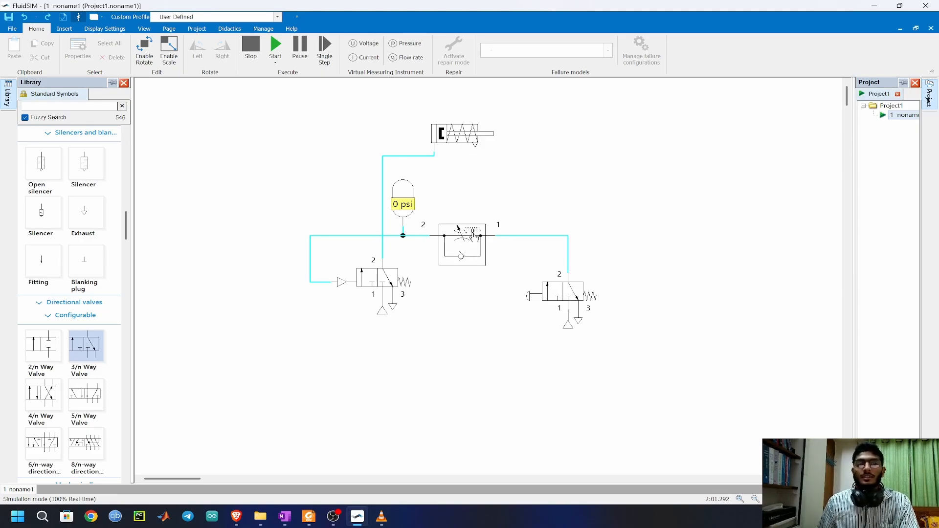
Set the throttle check valve's opening level to about 14.8 and test the circuit by actuating and releasing the push-button valve.
{"action": "left_click", "coordinate": [464, 247]}
{"action": "left_click_drag", "start_coordinate": [507, 306], "coordinate": [438, 309]}
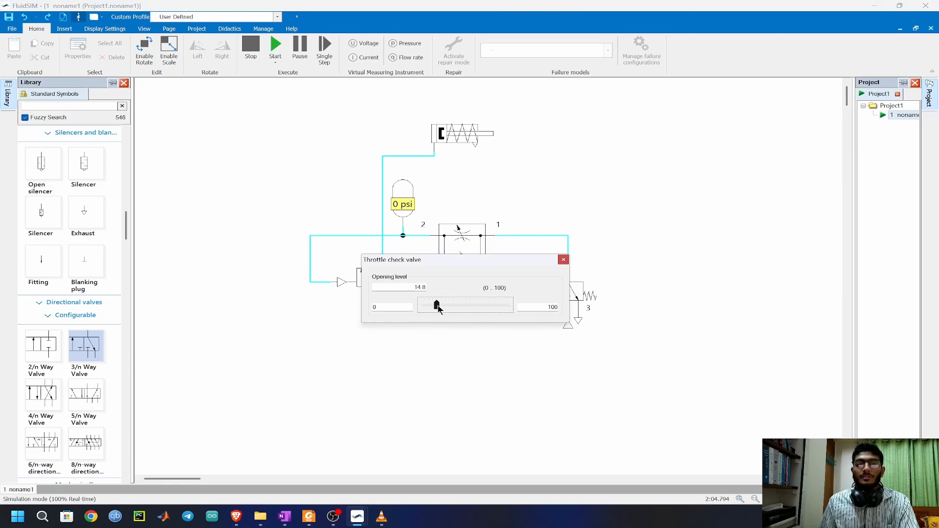
{"action": "left_click", "coordinate": [564, 259]}
{"action": "left_click", "coordinate": [563, 287]}
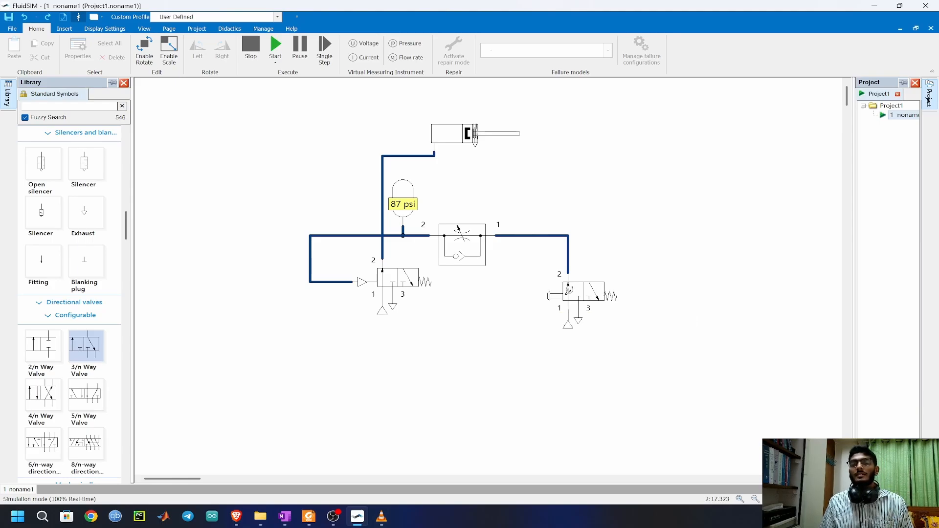
{"action": "left_click", "coordinate": [572, 291]}
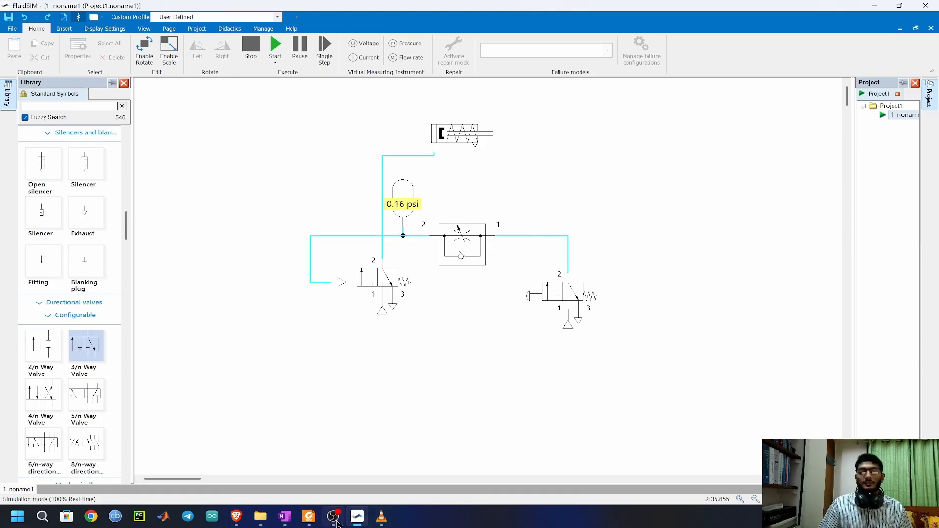
Switch to the OneNote page and review the Wonderful Worktops problem statement and clamp sketch.
{"action": "left_click", "coordinate": [295, 522]}
{"action": "scroll", "coordinate": [432, 252], "scroll_direction": "up", "scroll_amount": 8}
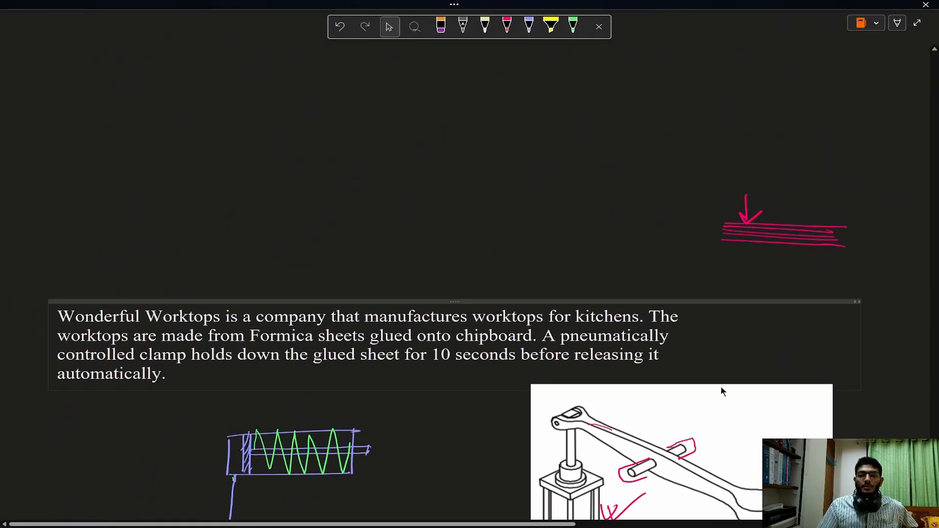
{"action": "scroll", "coordinate": [720, 386], "scroll_direction": "down", "scroll_amount": 3}
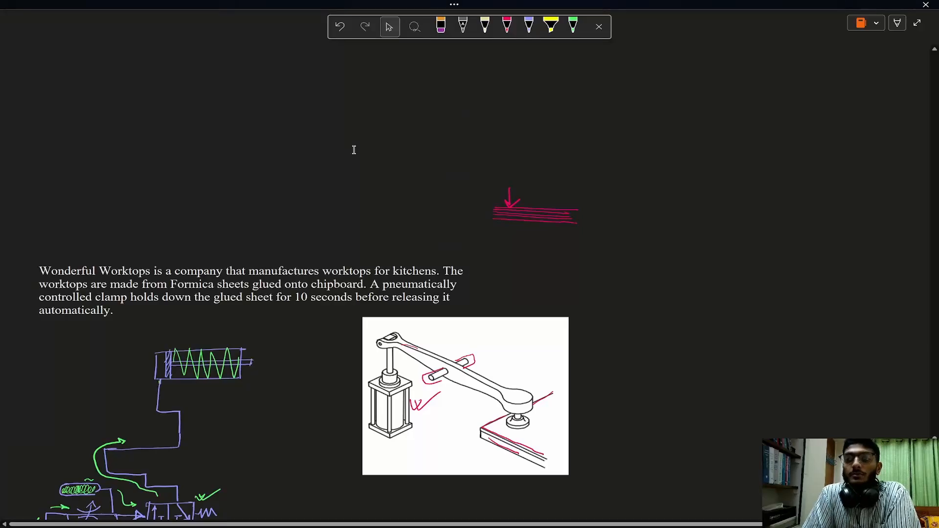